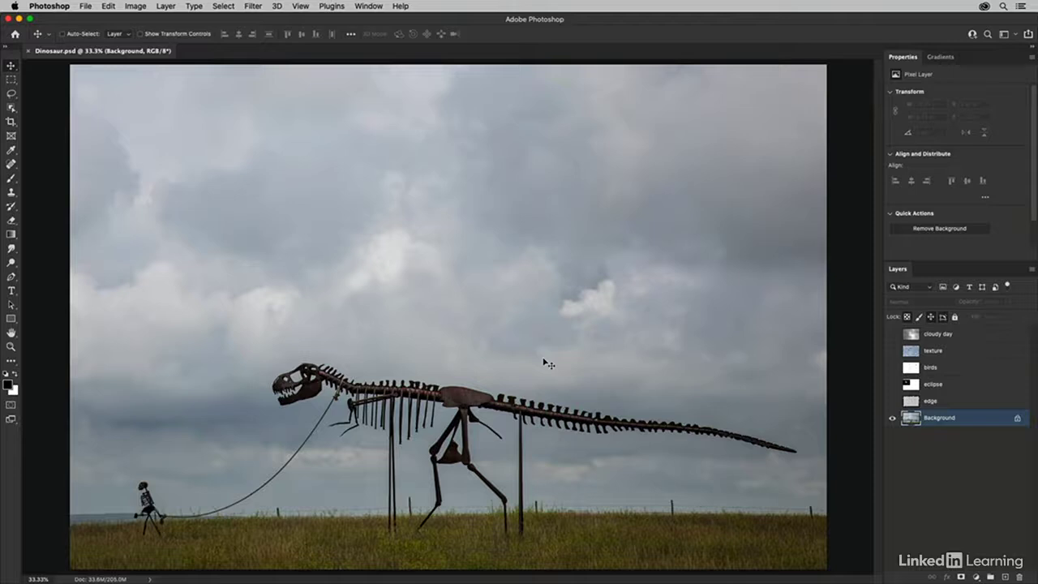
# Show the edge layer above the Background and set its blend mode to Multiply.
pyautogui.click(940, 401)
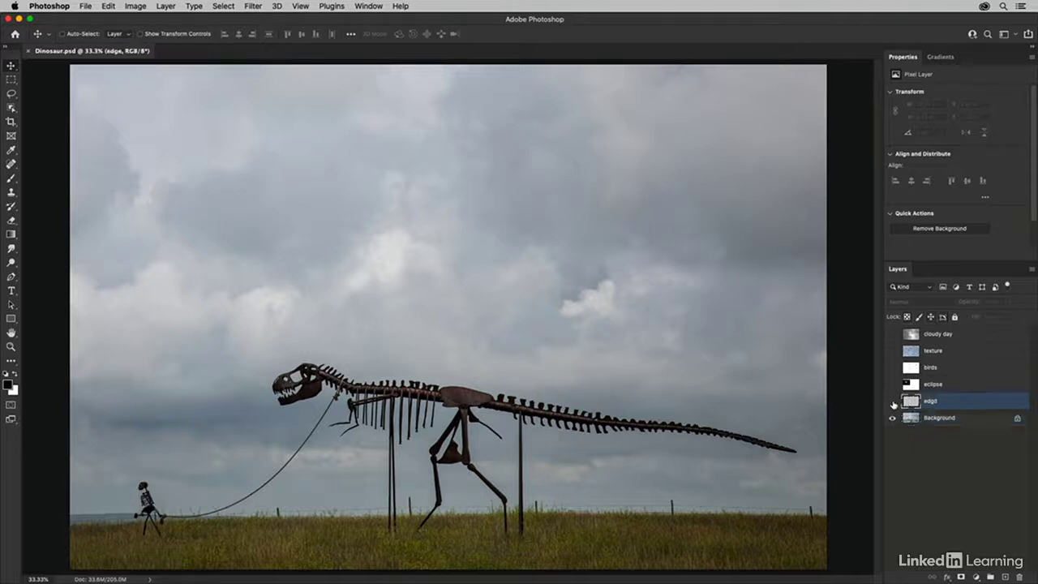
pyautogui.click(893, 402)
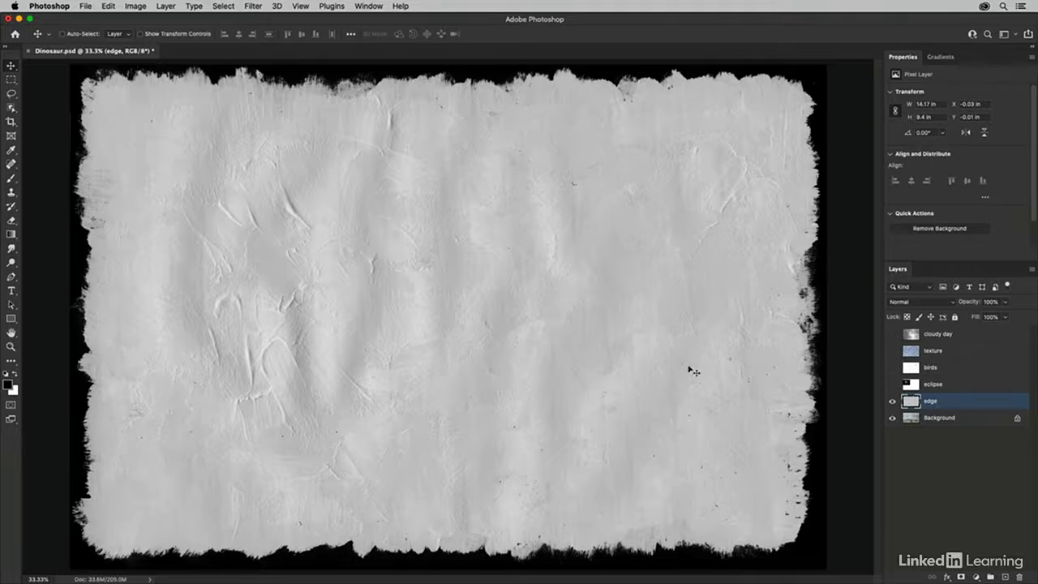
pyautogui.click(931, 304)
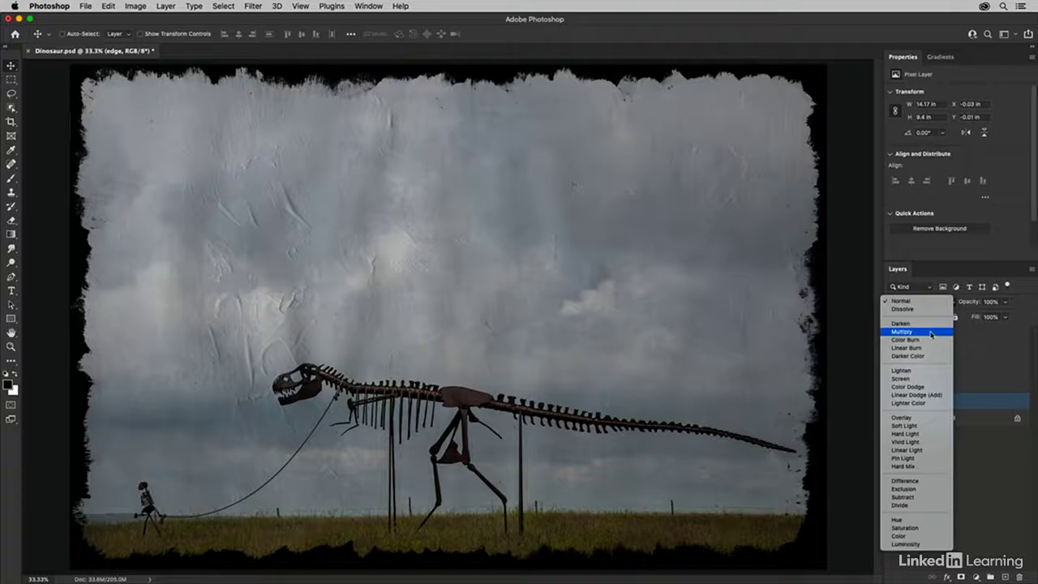
pyautogui.click(930, 333)
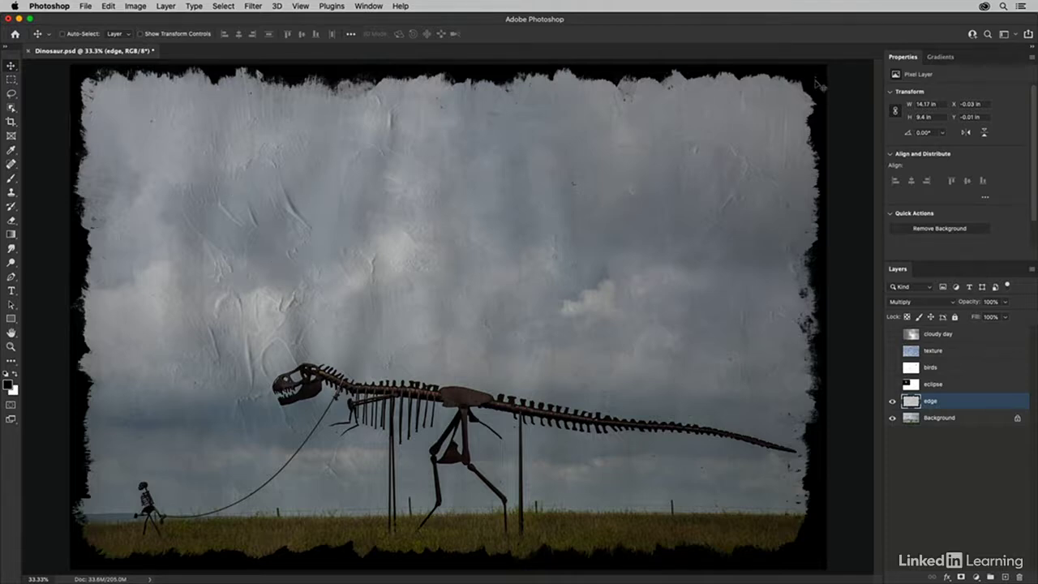
# Return the edge layer to Normal, invert its colors, and blend it with Screen for a white border.
pyautogui.hotkey('shift', 'alt', 'n')
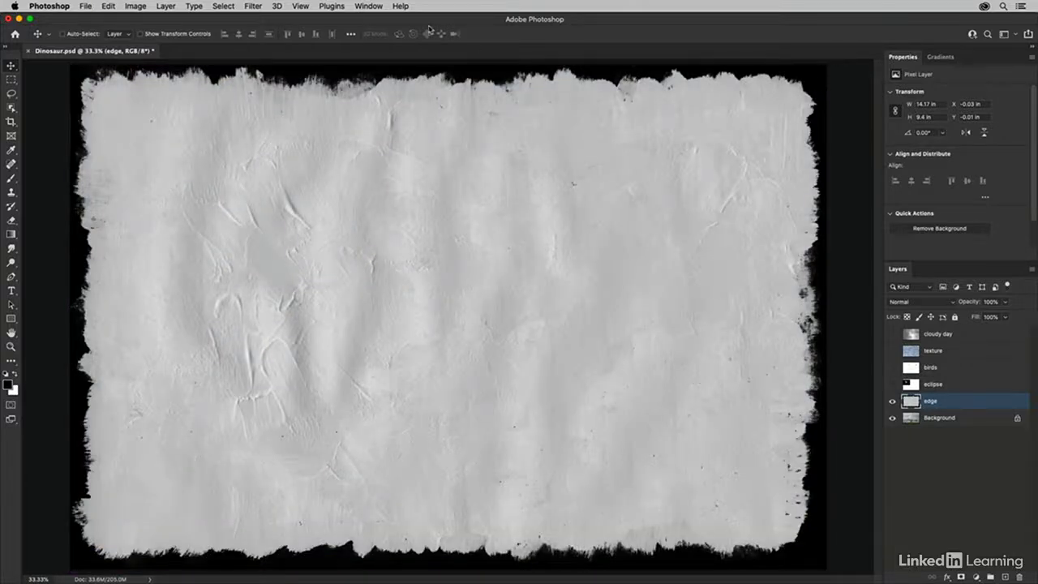
pyautogui.click(135, 5)
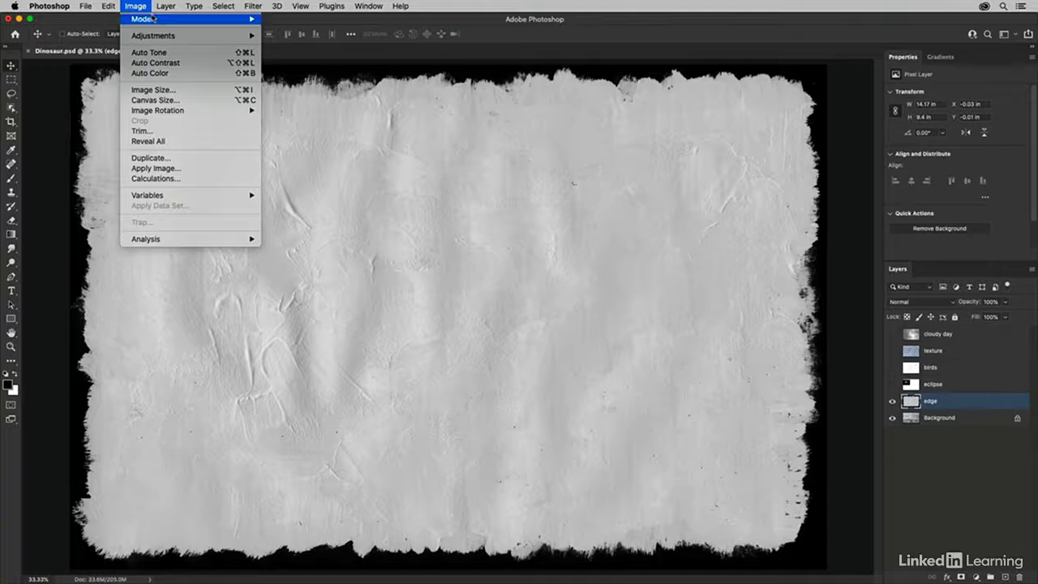
pyautogui.moveTo(162, 36)
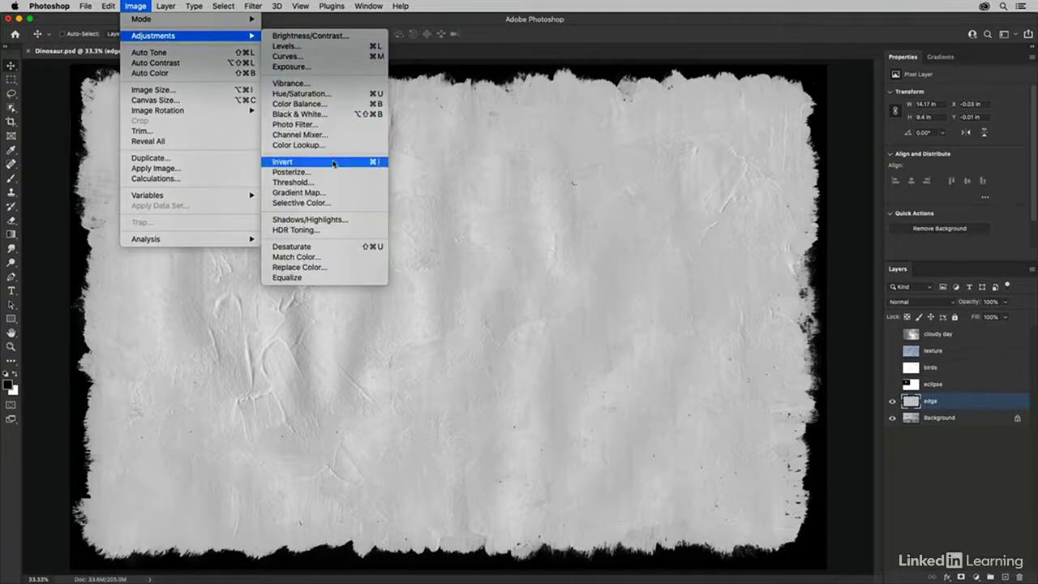
pyautogui.click(333, 162)
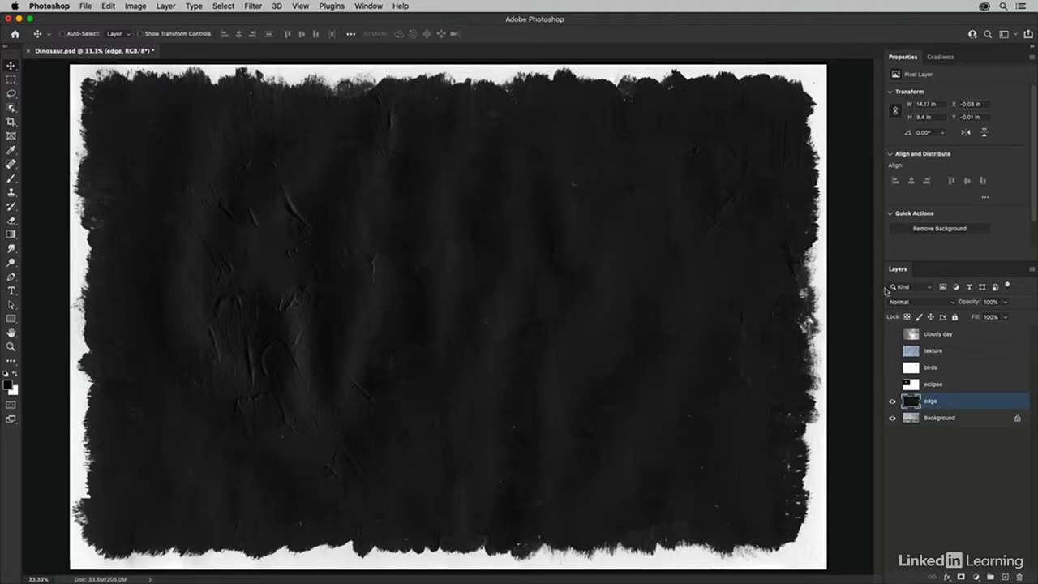
pyautogui.click(936, 303)
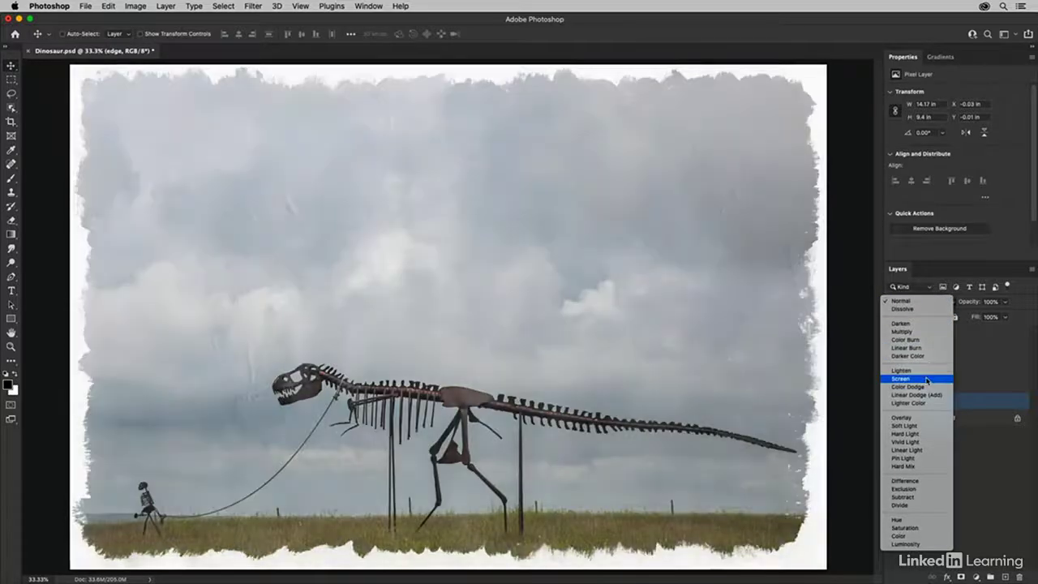
pyautogui.click(927, 380)
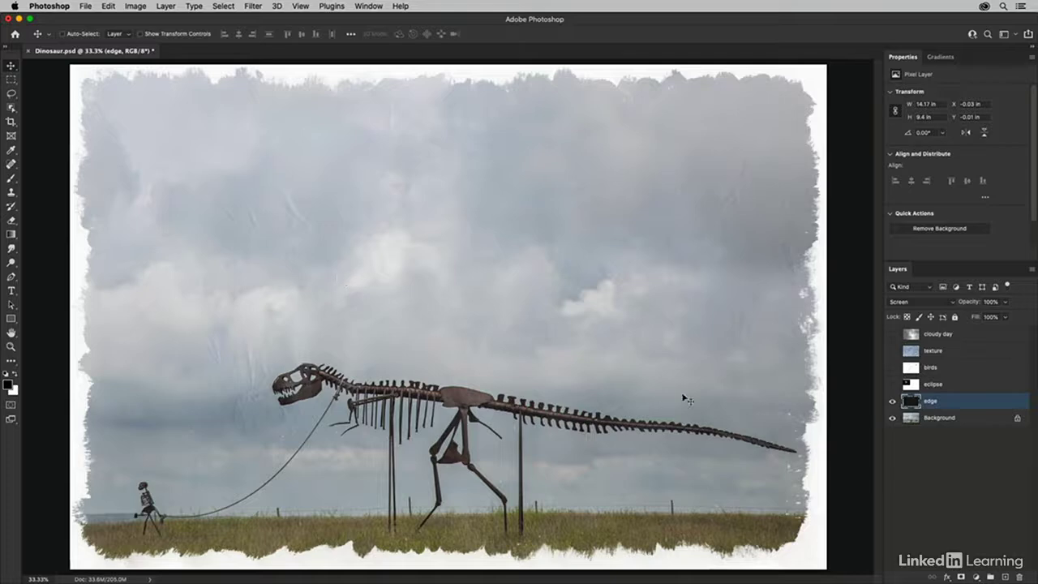
# Show the eclipse layer in Screen blend mode and move it to about X 0.48 in, Y 0.49 in.
pyautogui.click(892, 386)
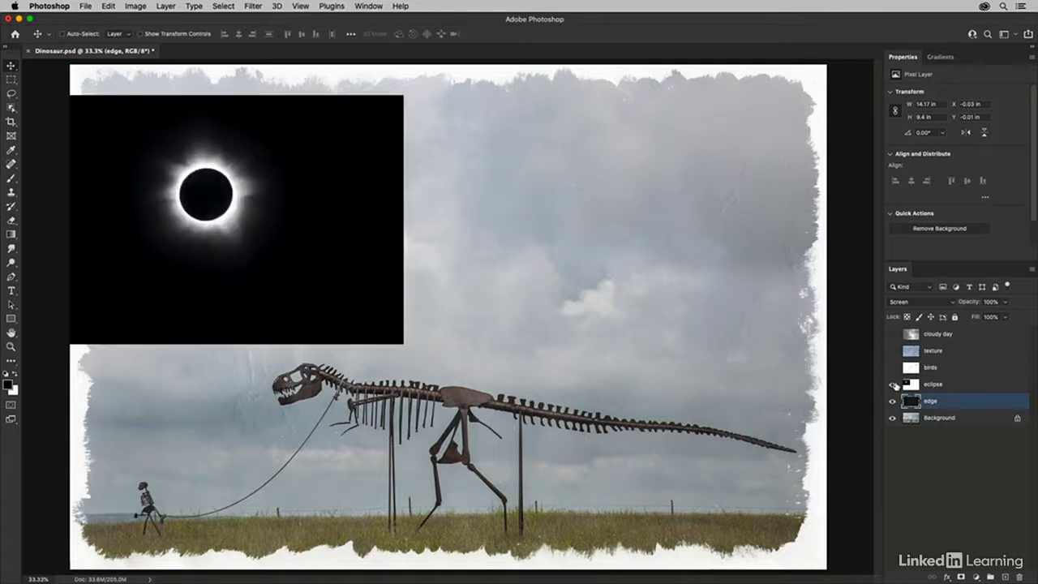
pyautogui.click(932, 385)
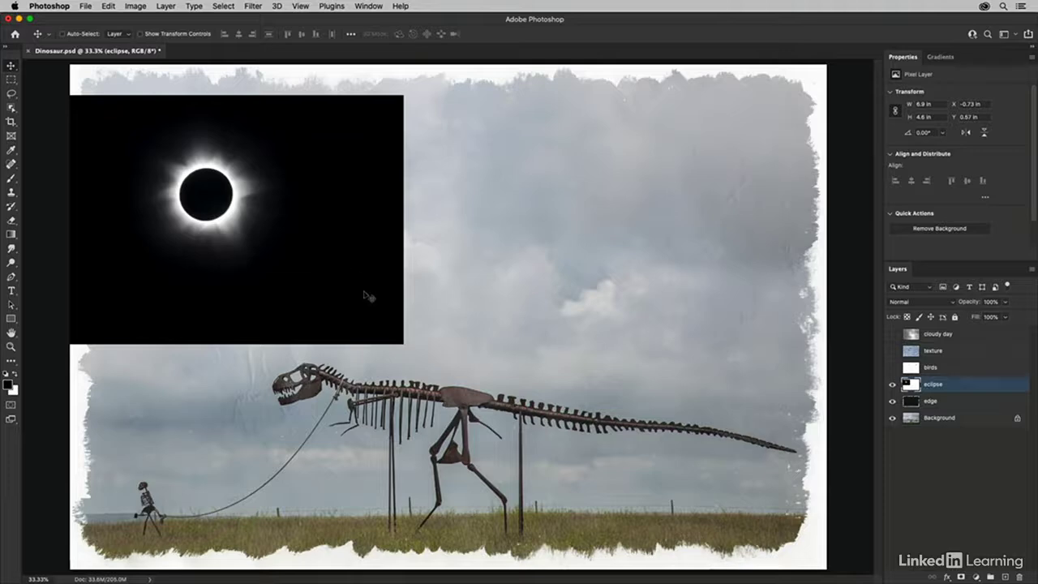
pyautogui.click(916, 302)
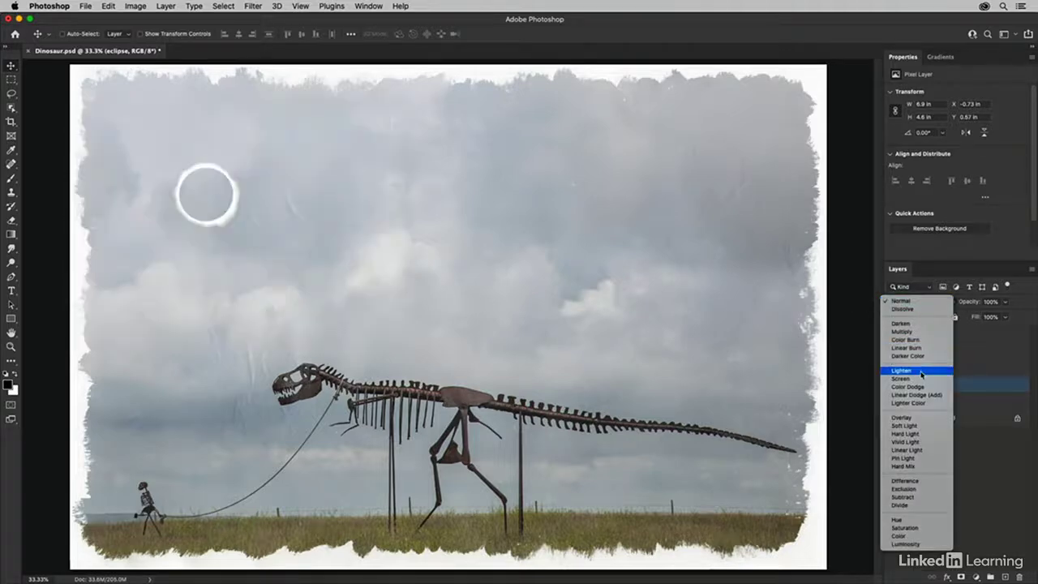
pyautogui.click(921, 378)
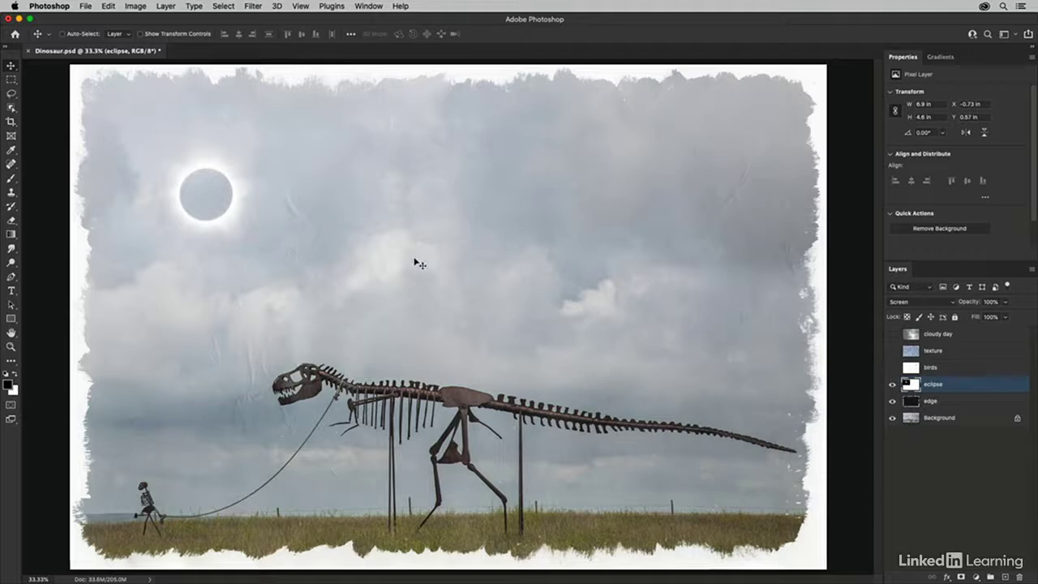
pyautogui.moveTo(212, 207); pyautogui.dragTo(277, 209)
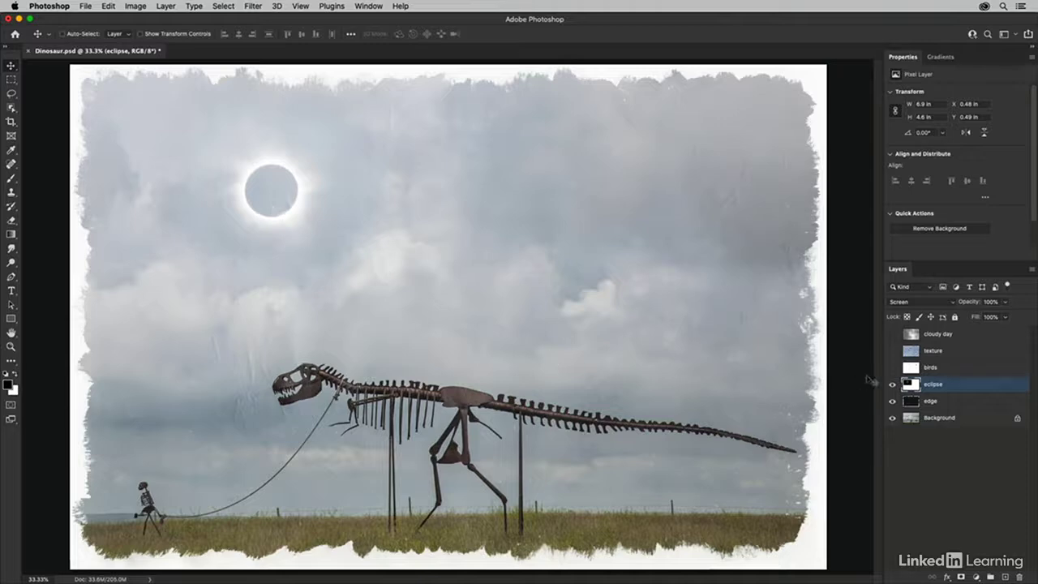
# Show the birds layer and set its blend mode to Multiply.
pyautogui.click(892, 368)
pyautogui.click(935, 367)
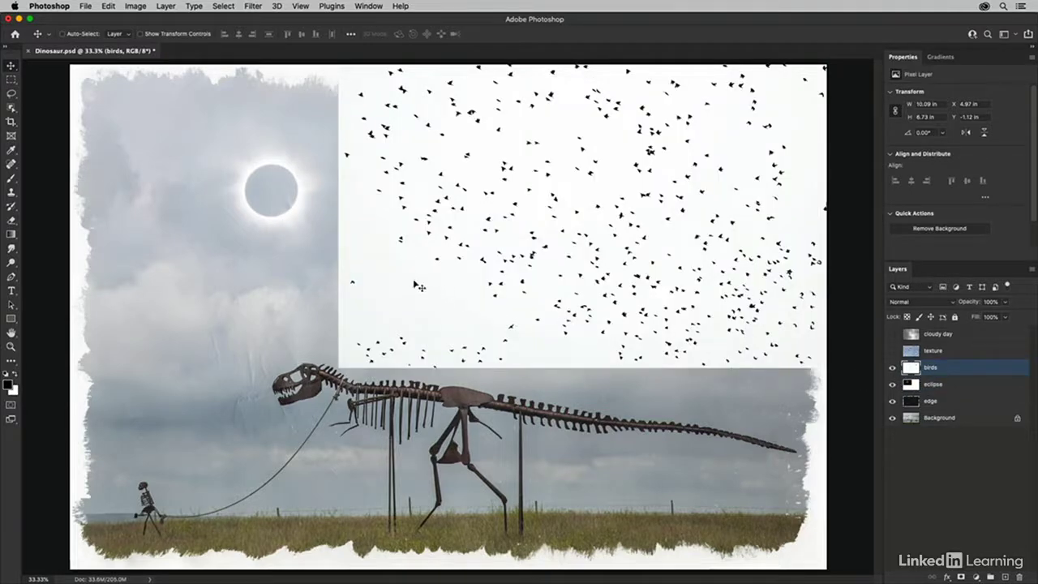
pyautogui.click(931, 302)
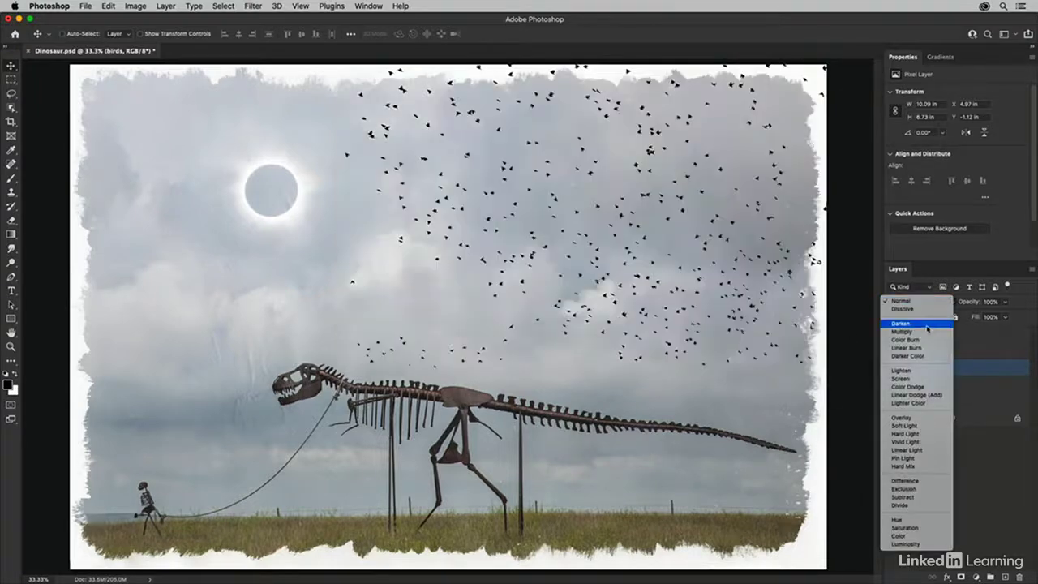
pyautogui.click(926, 331)
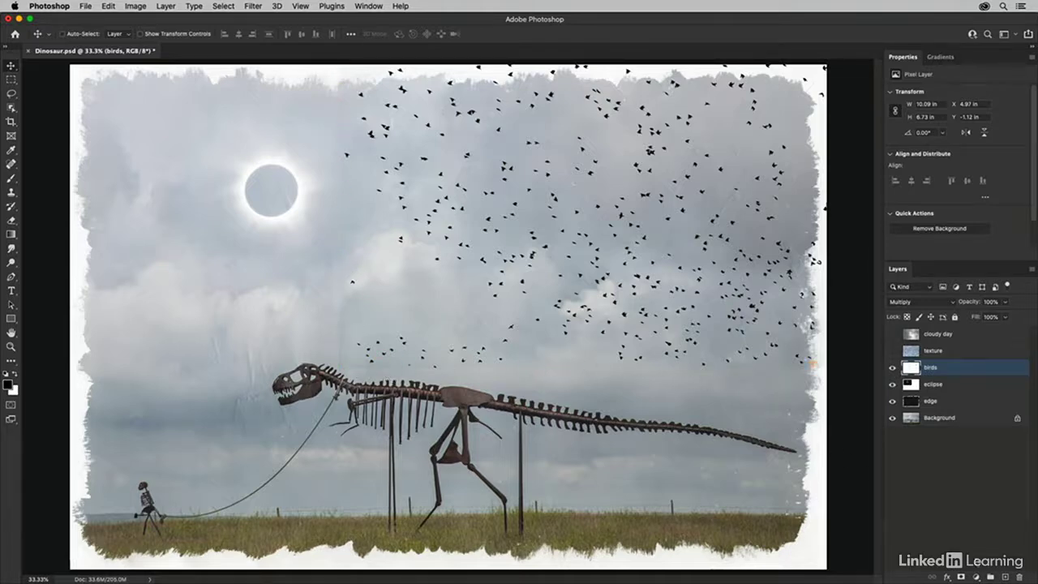
# Add a Curves adjustment clipped to the birds layer and set its white point input to 238.
pyautogui.click(979, 576)
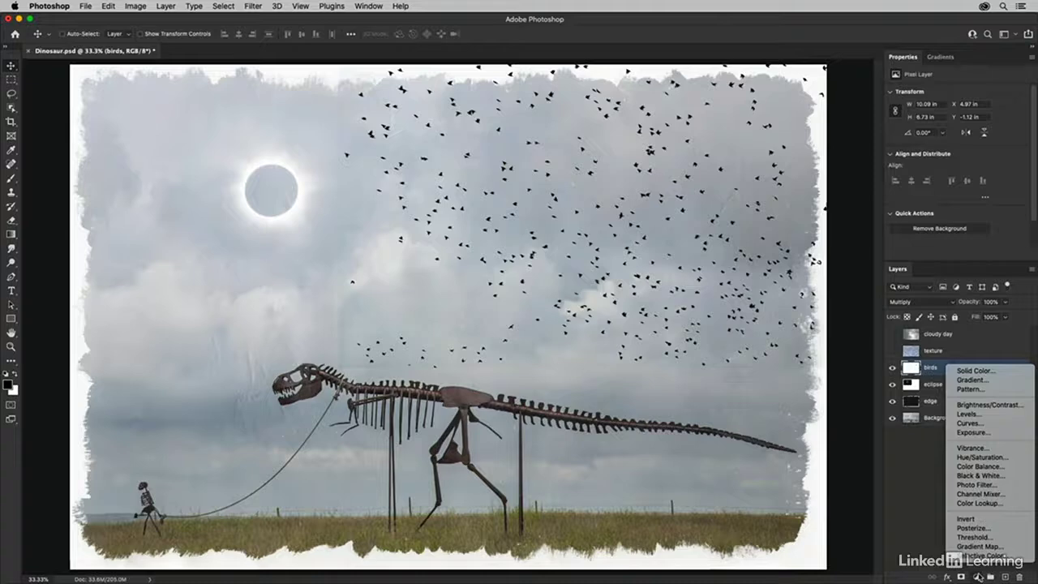
pyautogui.click(975, 424)
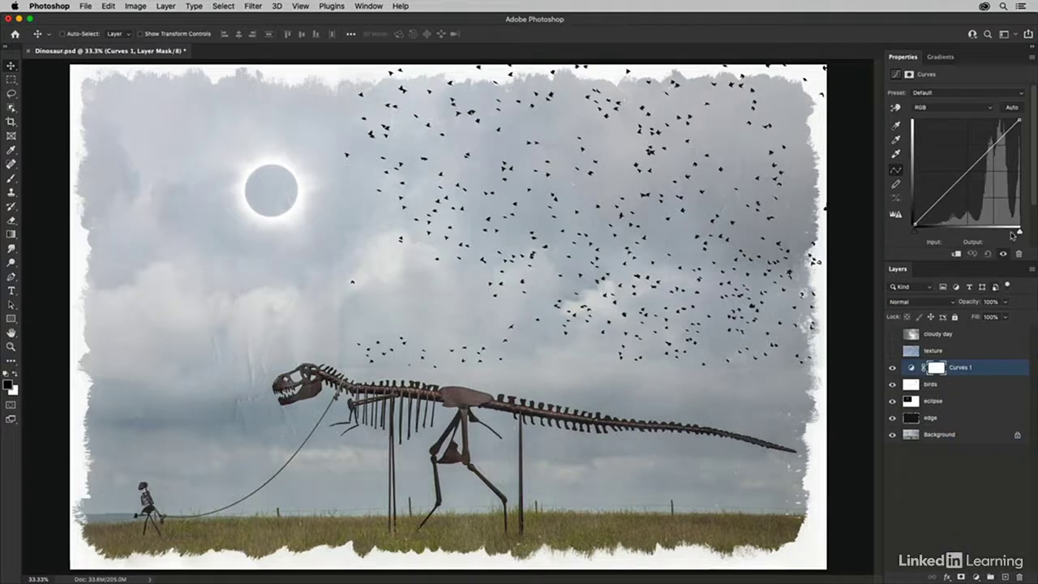
pyautogui.moveTo(1020, 235); pyautogui.dragTo(1014, 235)
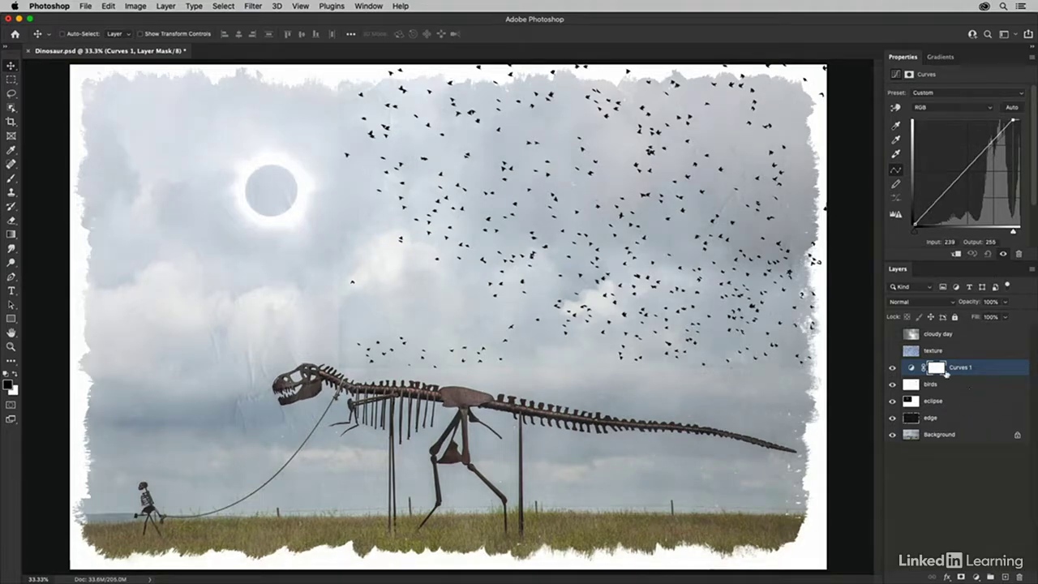
pyautogui.click(956, 255)
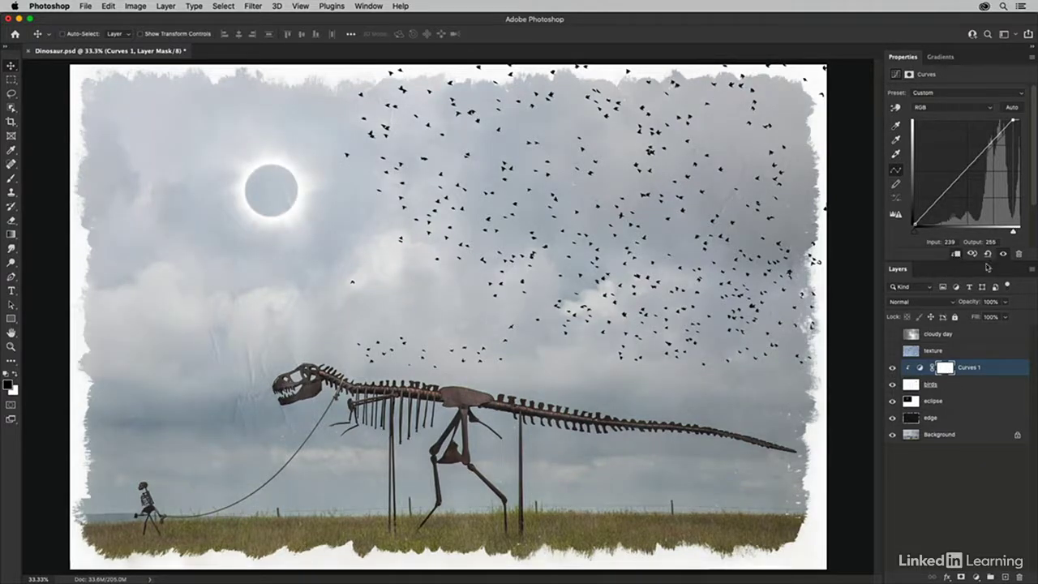
pyautogui.moveTo(1013, 233)
pyautogui.mouseDown()
pyautogui.moveTo(1028, 236)
pyautogui.moveTo(1013, 235)
pyautogui.mouseUp()
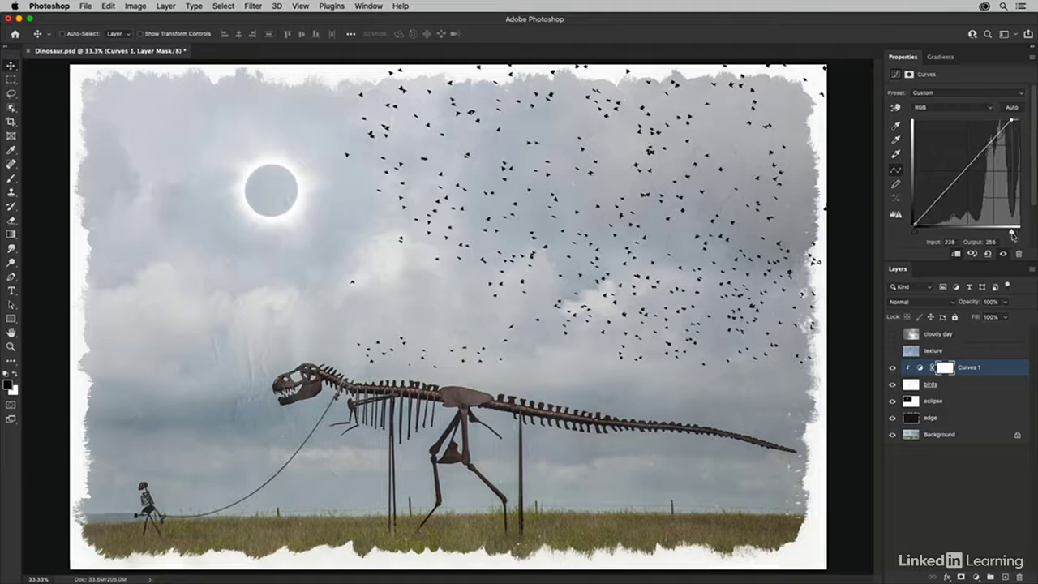
# Add a layer mask to the birds layer and paint black over the birds along the image's upper and right borders.
pyautogui.click(943, 388)
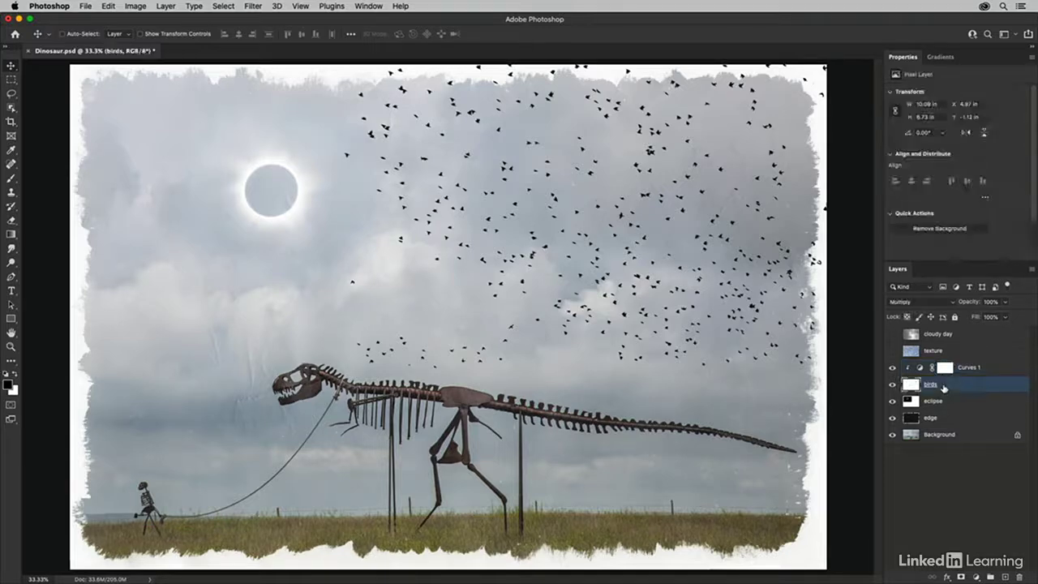
pyautogui.press('b')
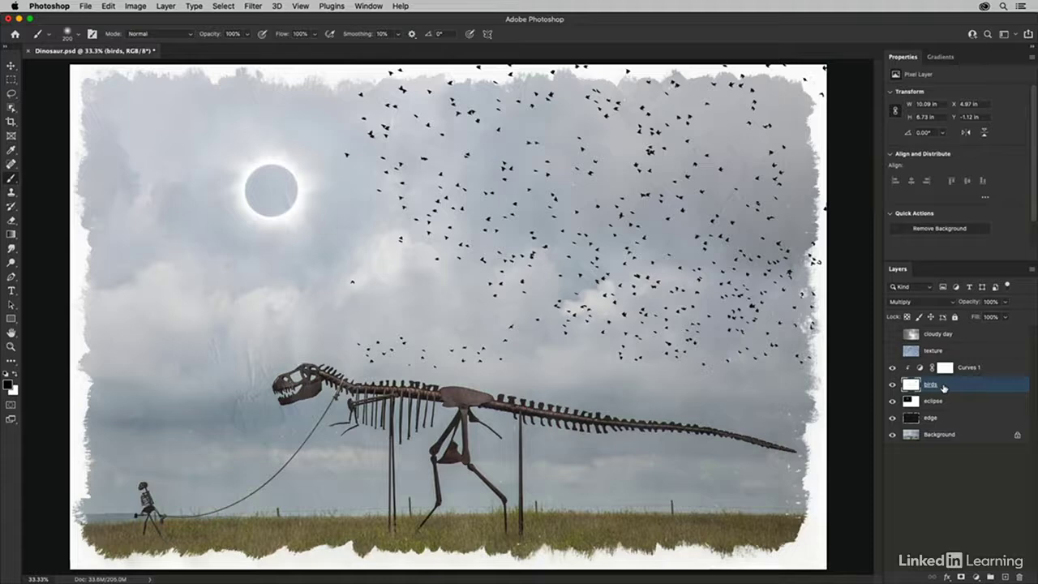
pyautogui.click(961, 576)
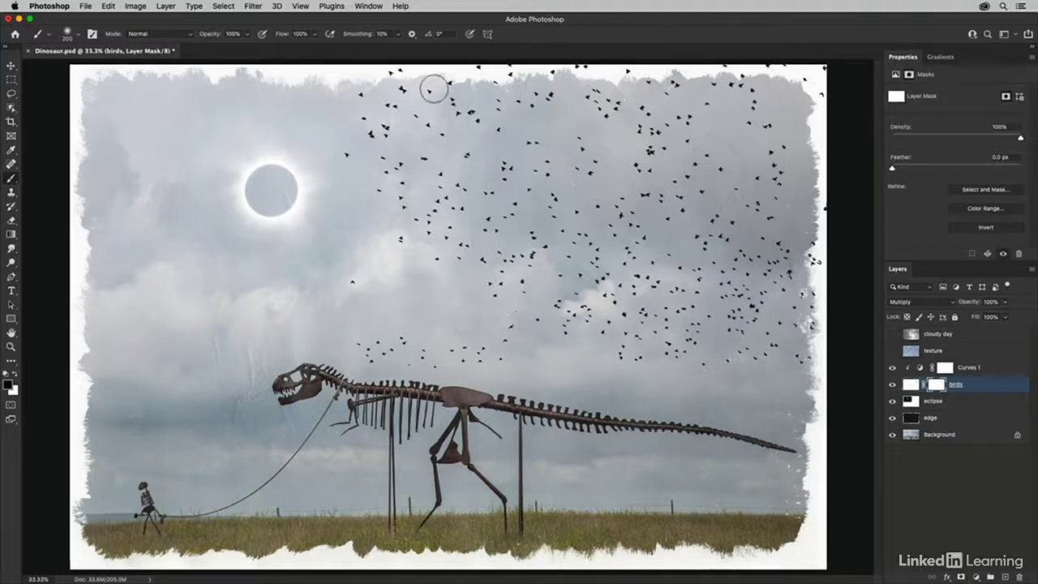
pyautogui.moveTo(392, 74)
pyautogui.mouseDown()
pyautogui.moveTo(568, 60)
pyautogui.moveTo(817, 73)
pyautogui.mouseUp()
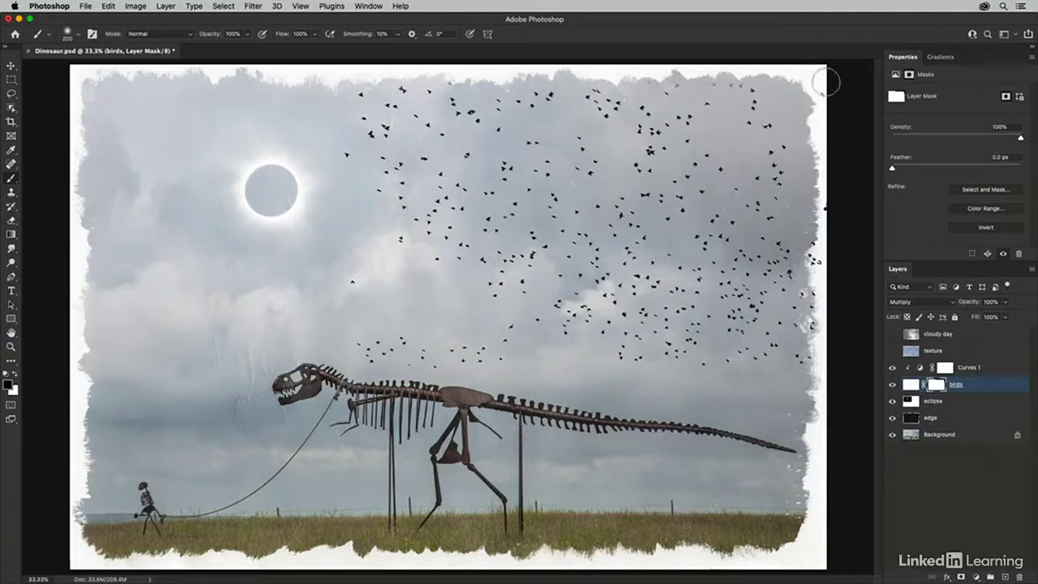
pyautogui.moveTo(826, 328); pyautogui.dragTo(822, 313)
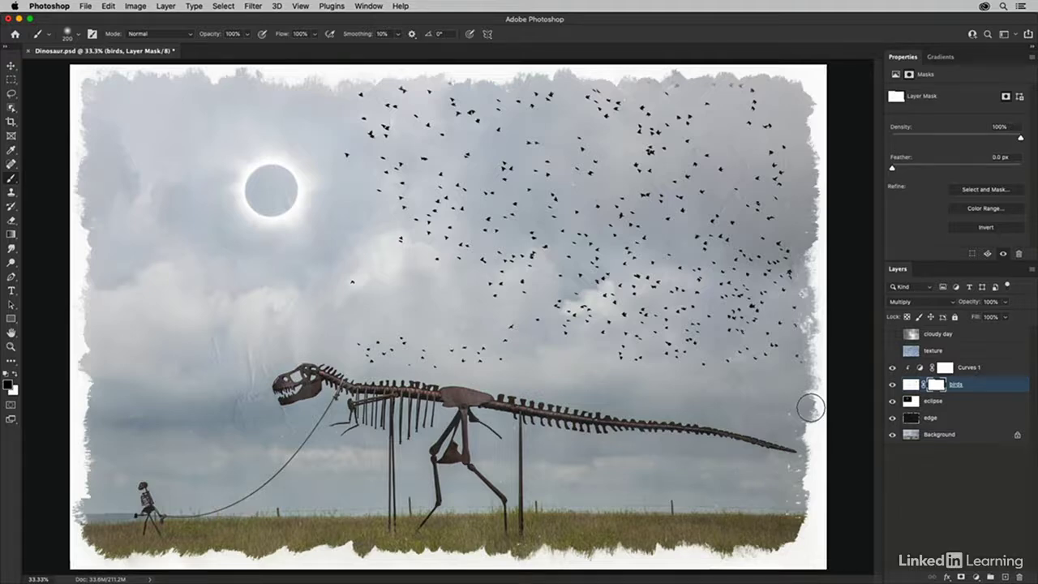
# Show the texture layer and blend it over the image with Soft Light, after trying Overlay.
pyautogui.click(945, 356)
pyautogui.click(892, 351)
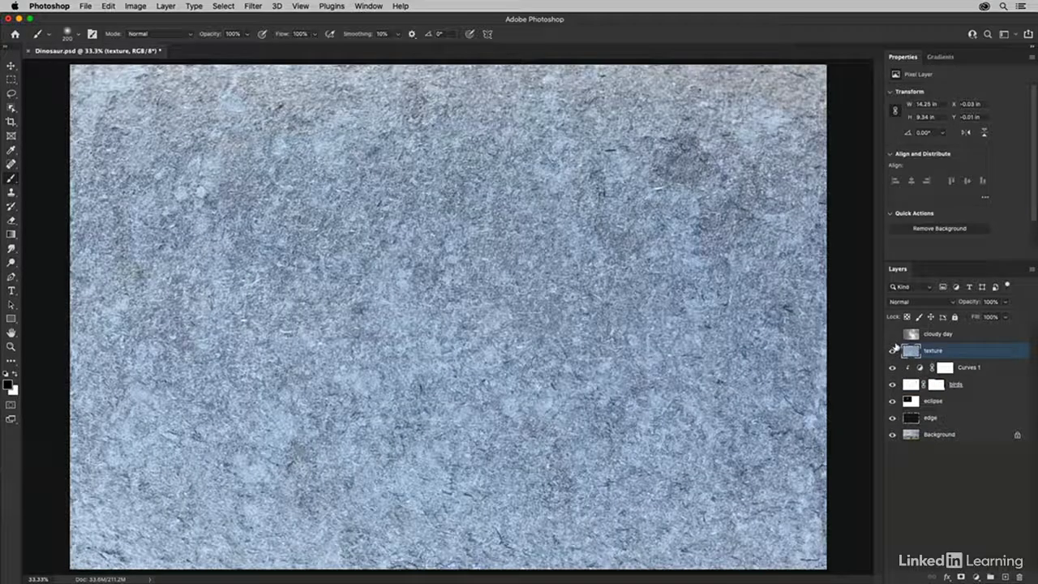
pyautogui.click(925, 302)
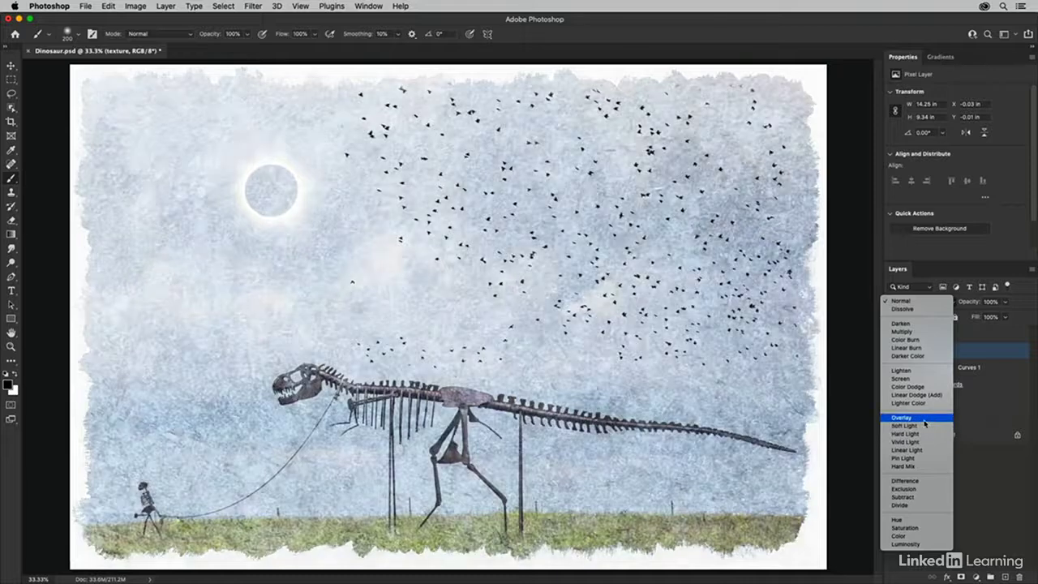
pyautogui.click(924, 417)
pyautogui.click(1005, 304)
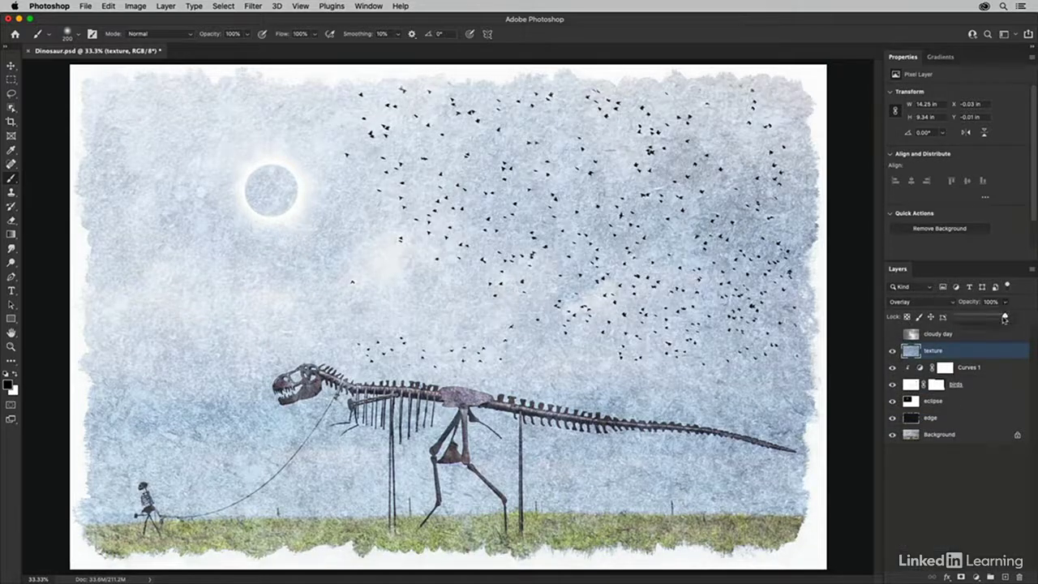
pyautogui.moveTo(1005, 317)
pyautogui.mouseDown()
pyautogui.moveTo(981, 318)
pyautogui.moveTo(1020, 320)
pyautogui.mouseUp()
pyautogui.click(929, 302)
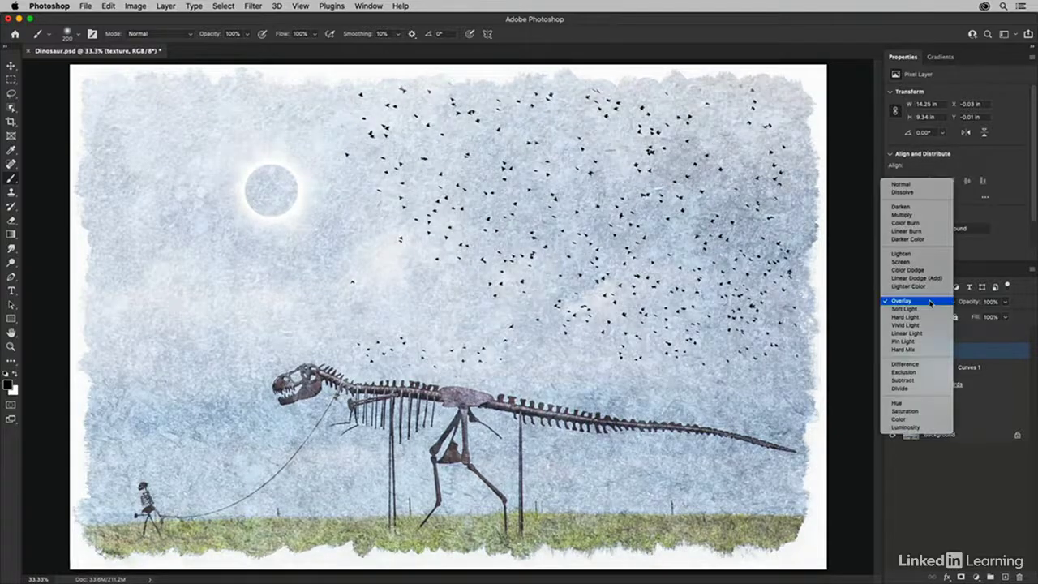
pyautogui.click(933, 312)
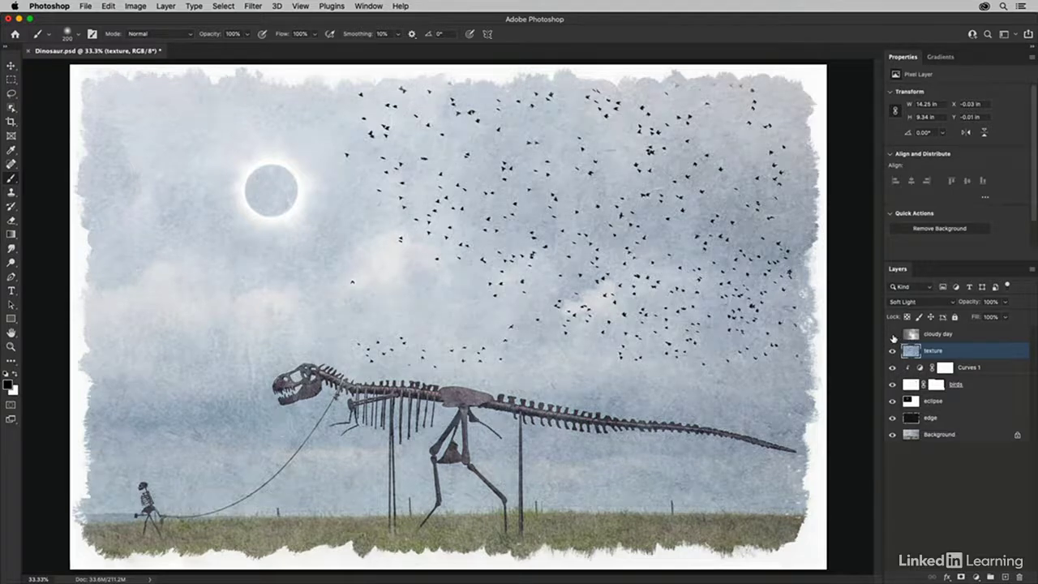
# Show the cloudy day layer and set it to Multiply at 80% opacity.
pyautogui.click(892, 334)
pyautogui.click(951, 337)
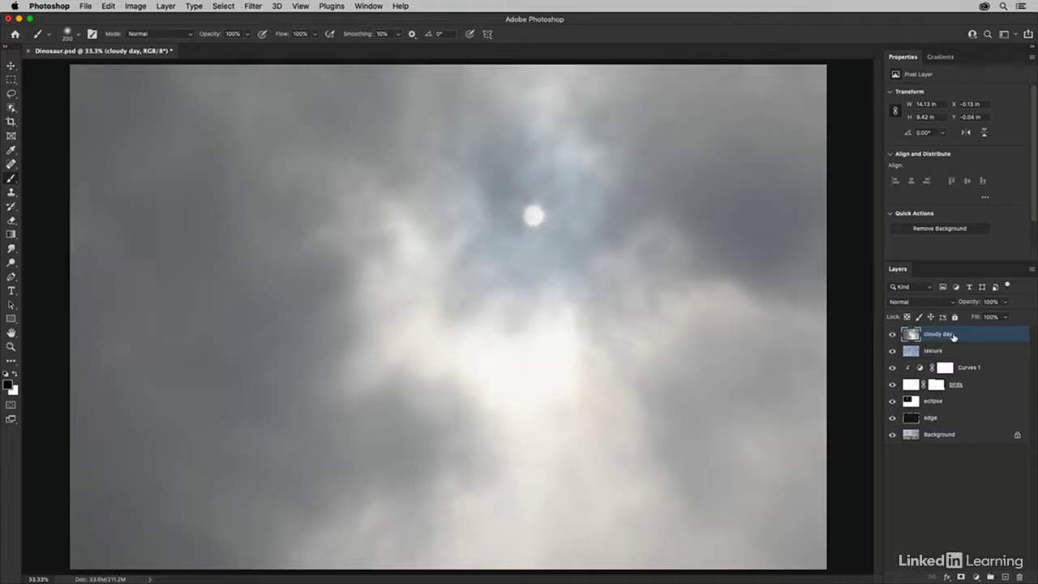
pyautogui.click(931, 302)
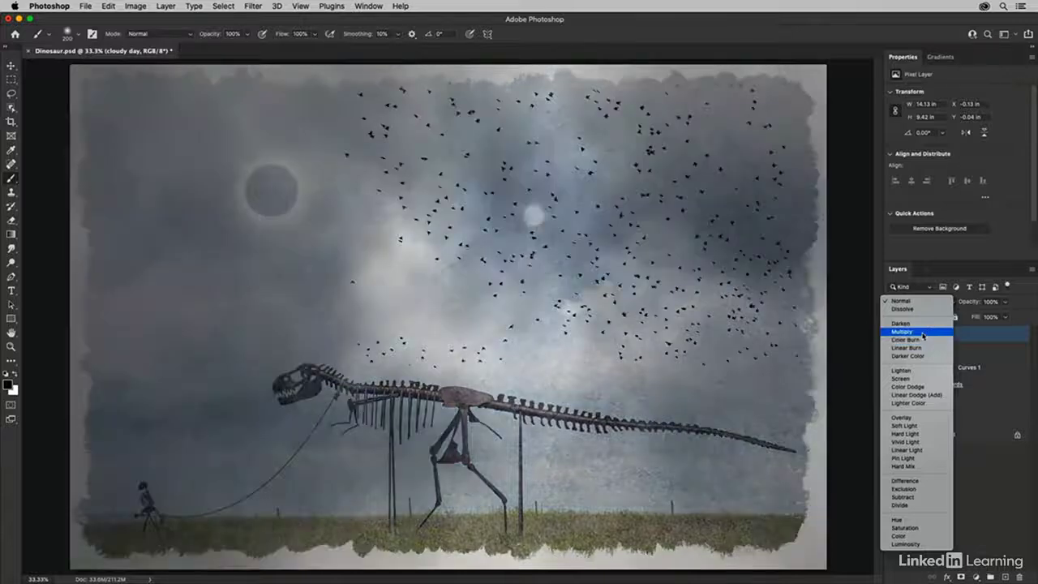
pyautogui.click(922, 332)
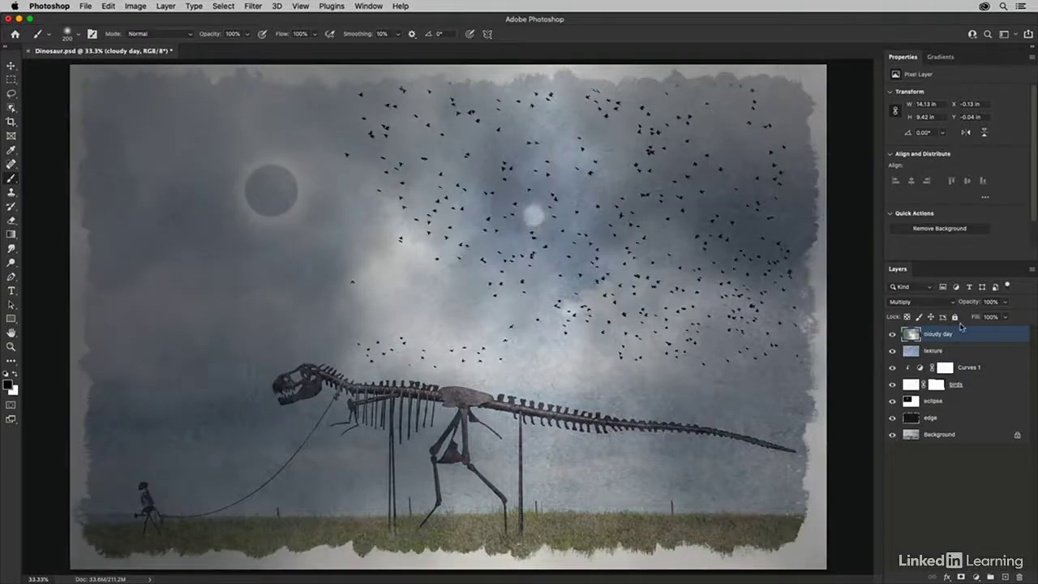
pyautogui.click(1005, 303)
pyautogui.moveTo(1004, 311); pyautogui.dragTo(996, 318)
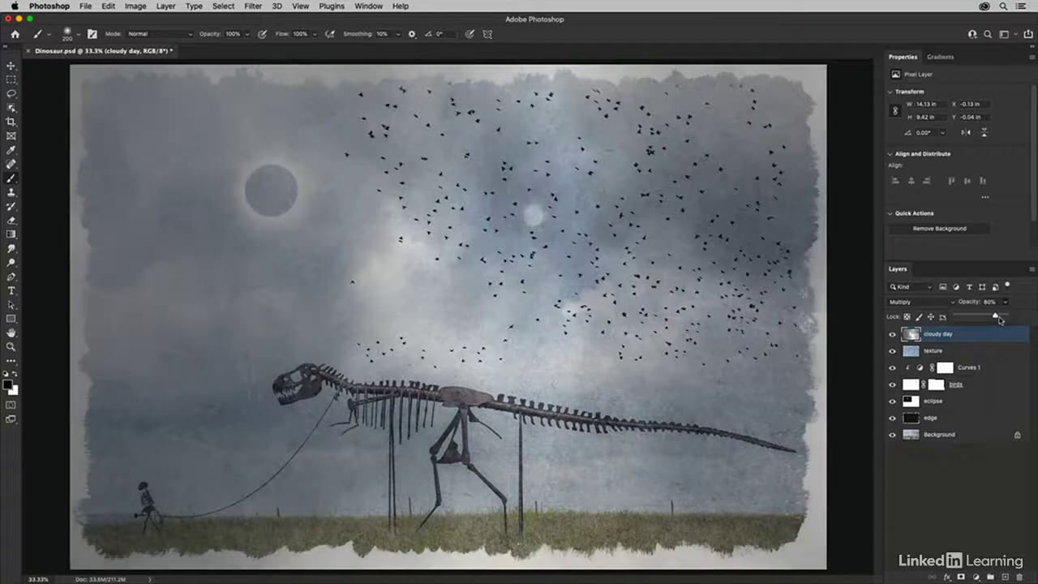